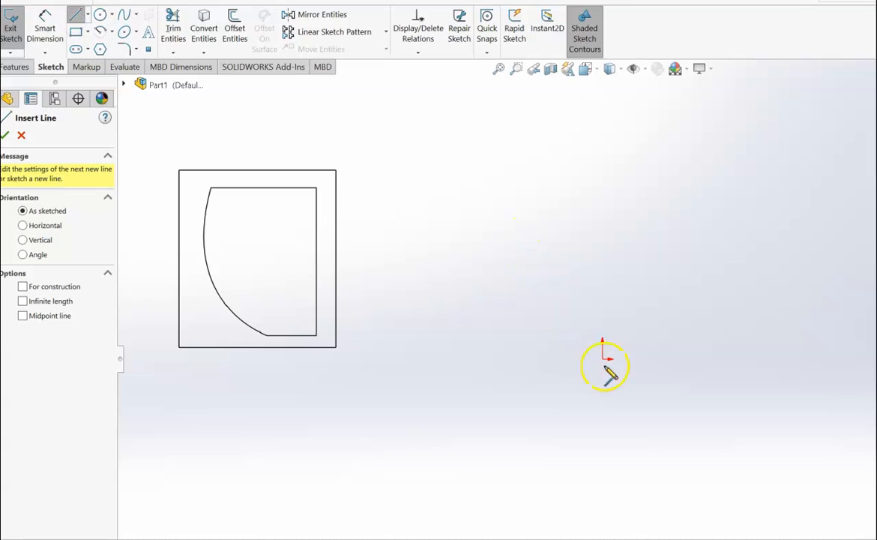
Sketch a horizontal line about 46.9 mm long, running left from a point directly above the origin.
{"action": "left_click", "coordinate": [602, 240]}
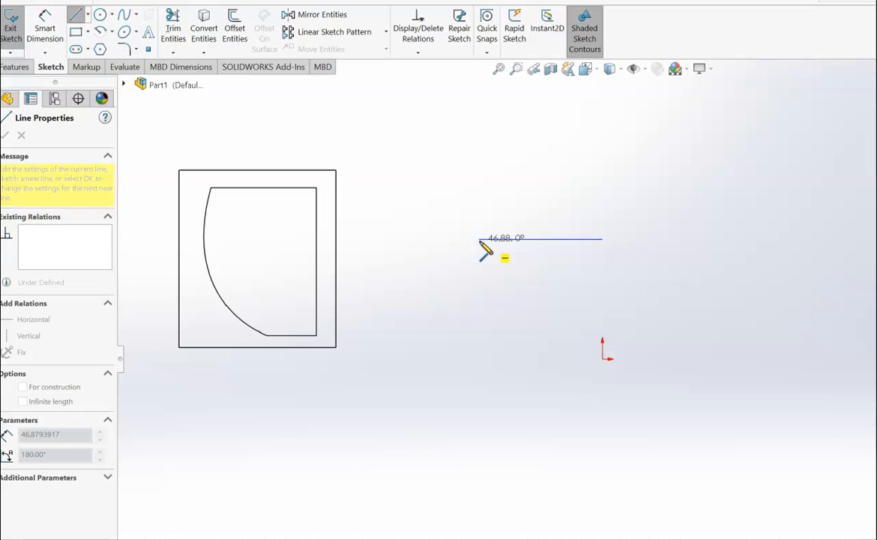
{"action": "left_click", "coordinate": [480, 240]}
{"action": "left_click_drag", "start_coordinate": [480, 238], "coordinate": [540, 148]}
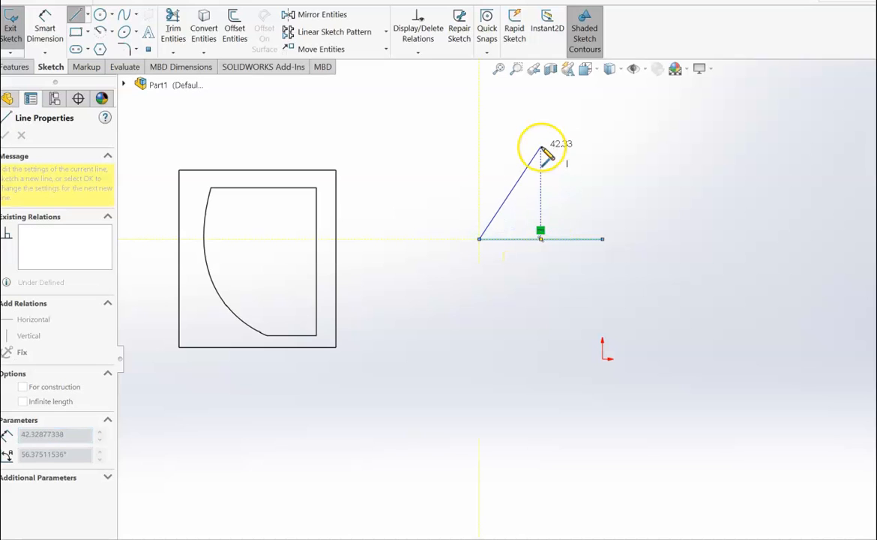
{"action": "key", "text": "Escape"}
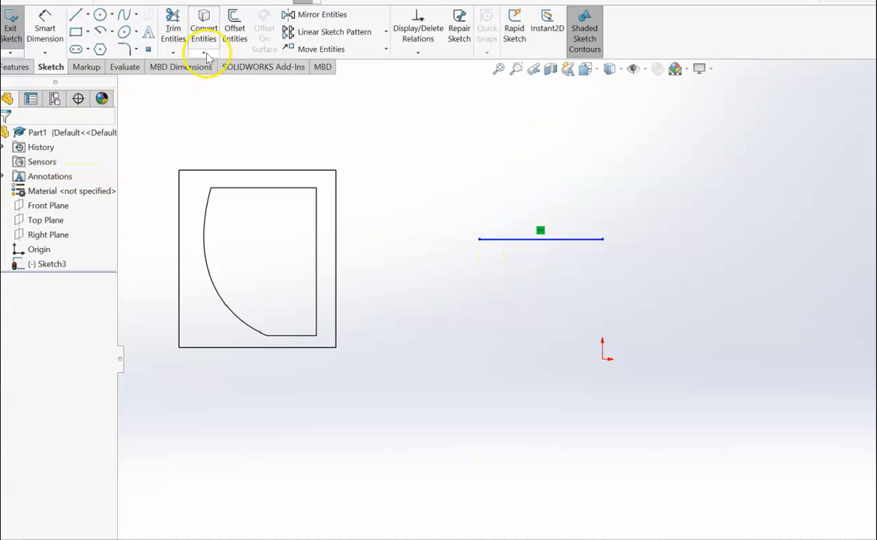
Draw a two-point spline from the horizontal line's left end to a point below and left of the origin.
{"action": "left_click", "coordinate": [123, 14]}
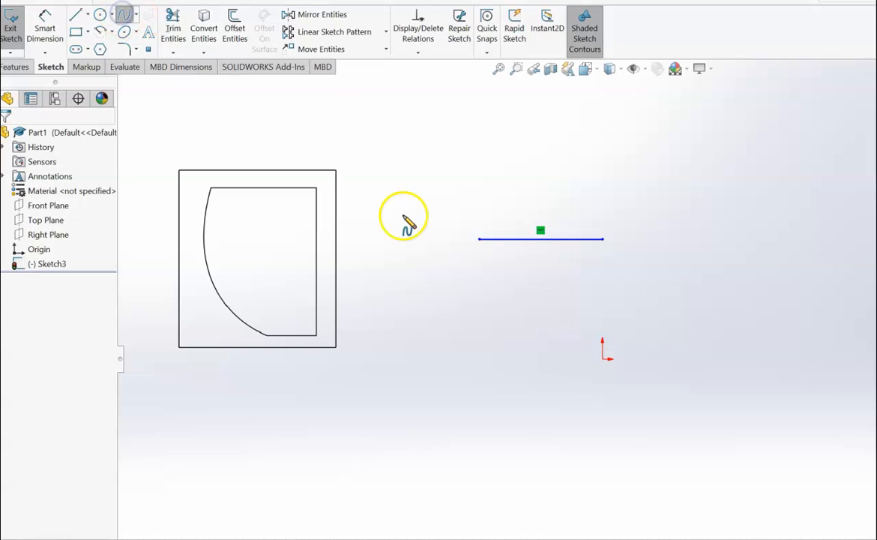
{"action": "left_click", "coordinate": [480, 240]}
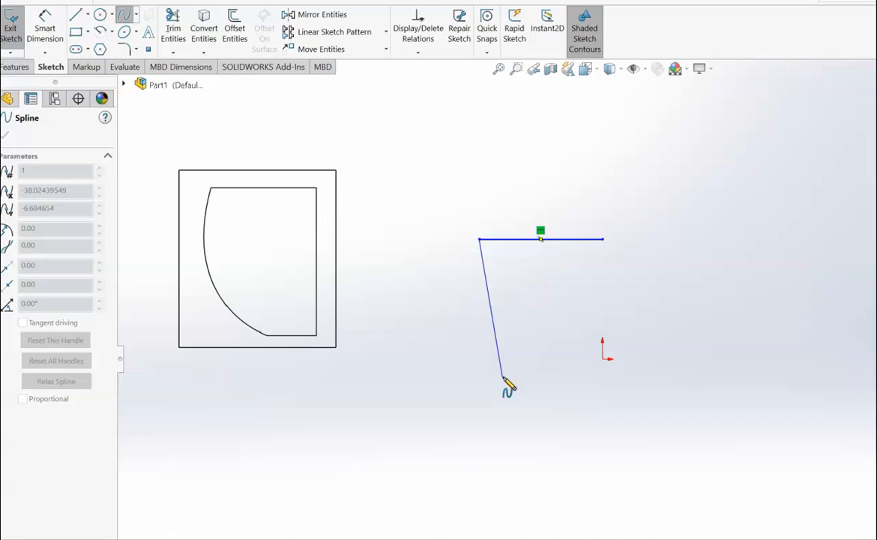
{"action": "left_click", "coordinate": [548, 401]}
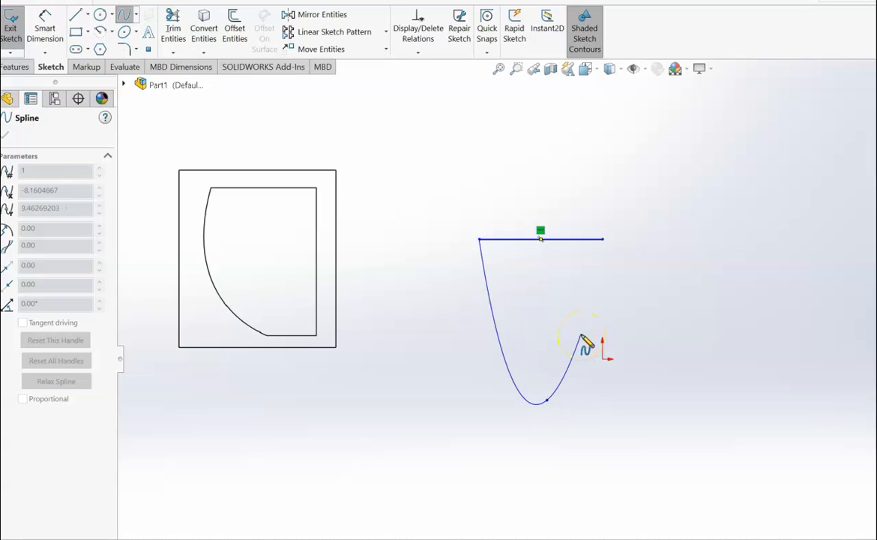
{"action": "key", "text": "Escape"}
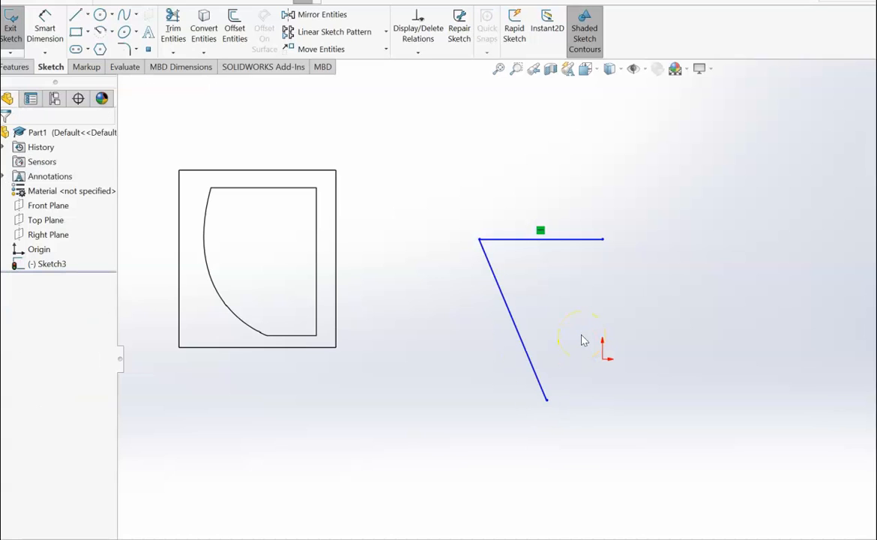
Close the profile with a horizontal bottom line from the spline's end and a vertical line through the origin up to the top line.
{"action": "left_click", "coordinate": [75, 14]}
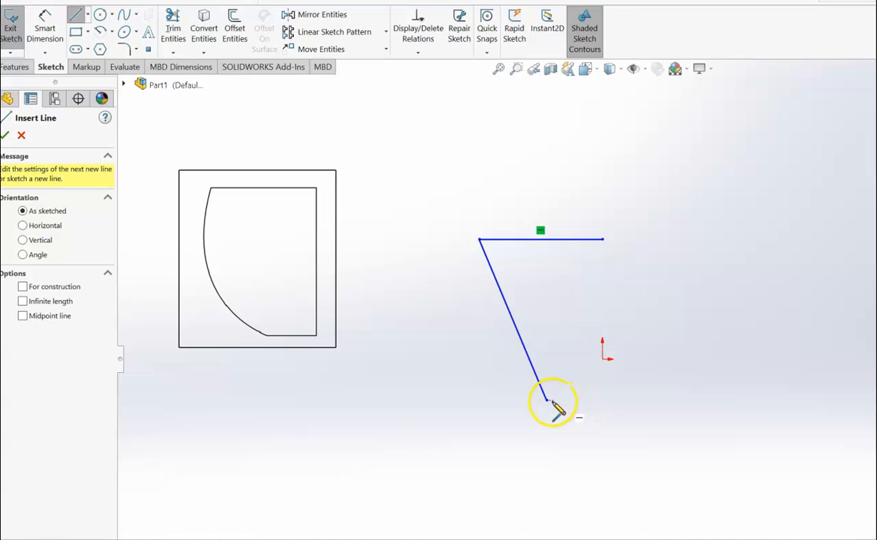
{"action": "mouse_move", "coordinate": [550, 403]}
{"action": "left_mouse_down"}
{"action": "mouse_move", "coordinate": [614, 409]}
{"action": "mouse_move", "coordinate": [604, 404]}
{"action": "mouse_move", "coordinate": [607, 230]}
{"action": "mouse_move", "coordinate": [603, 240]}
{"action": "left_mouse_up"}
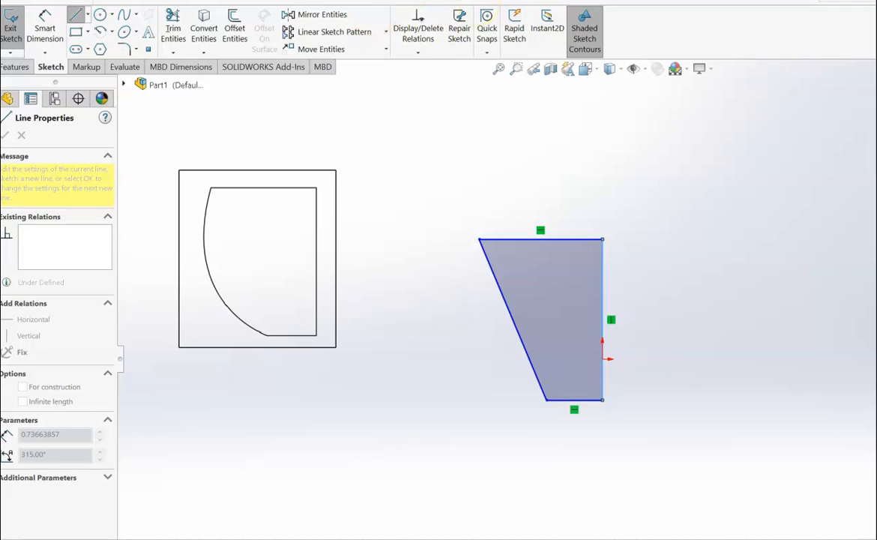
{"action": "key", "text": "Escape"}
{"action": "key", "text": "Escape"}
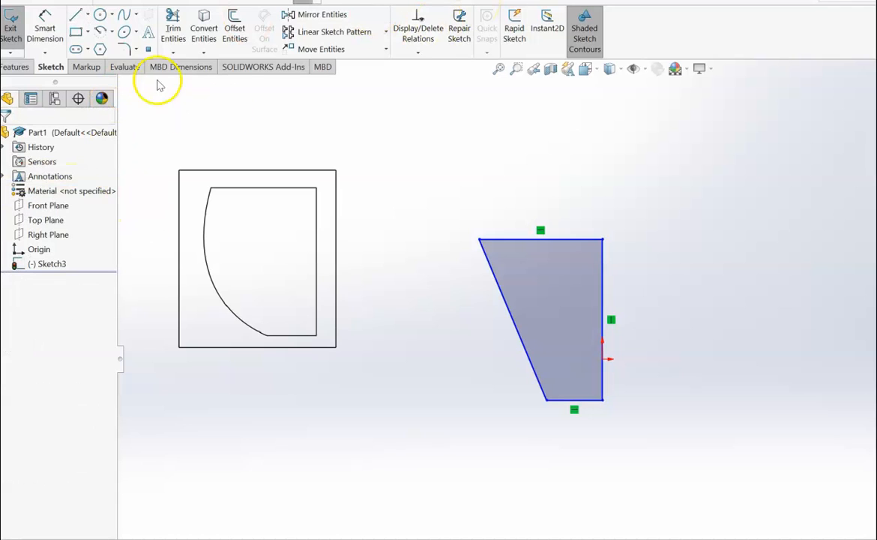
Bend the spline outward with its upper tangent handle, leaving the tangent angle at about -89.7°.
{"action": "left_click", "coordinate": [510, 315]}
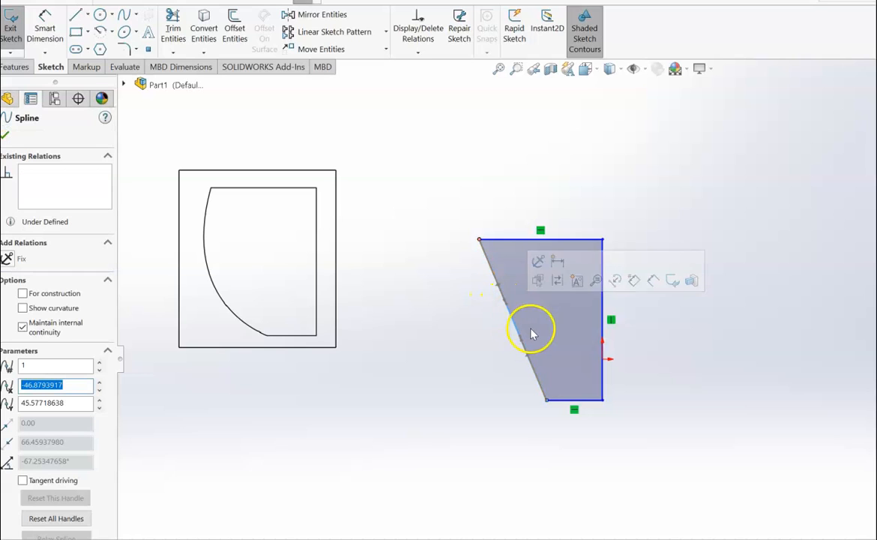
{"action": "left_click_drag", "start_coordinate": [506, 307], "coordinate": [443, 320]}
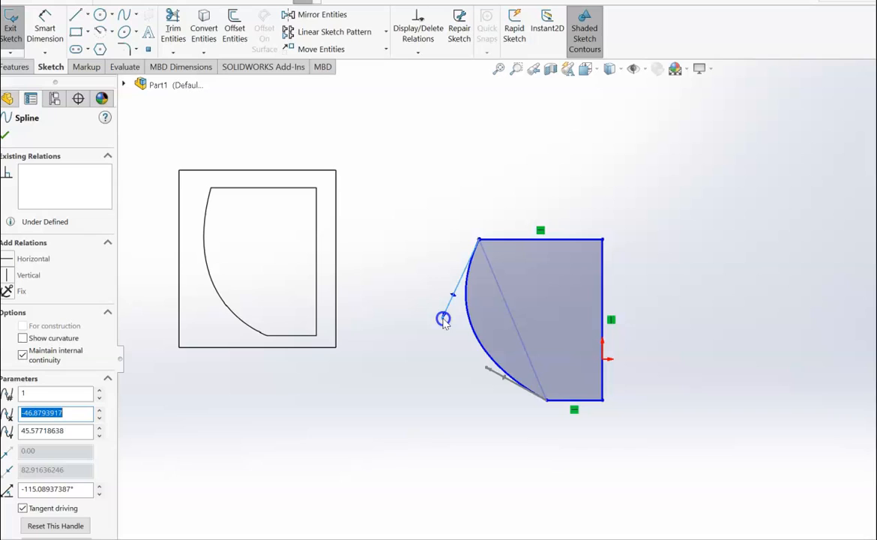
{"action": "left_click_drag", "start_coordinate": [444, 319], "coordinate": [480, 333]}
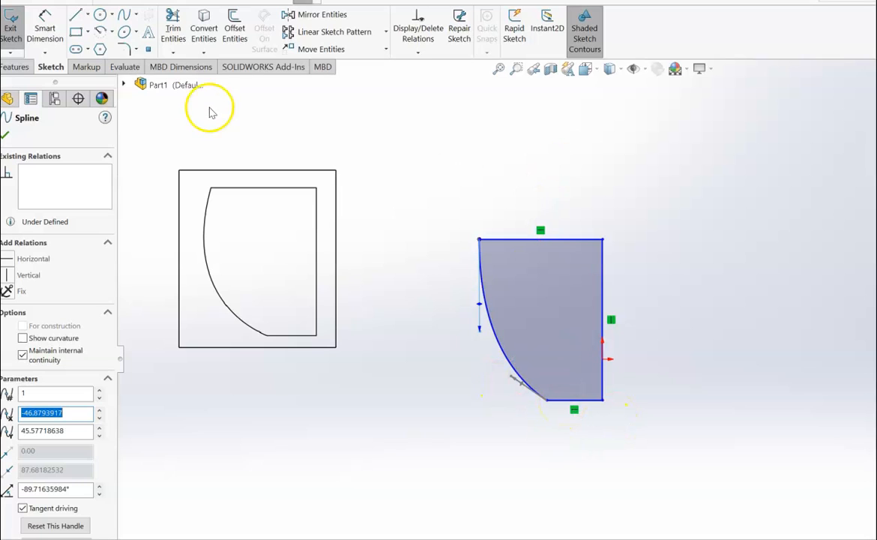
Dimension the profile's top line to 60 mm and its bottom line to 30 mm.
{"action": "left_click", "coordinate": [43, 25]}
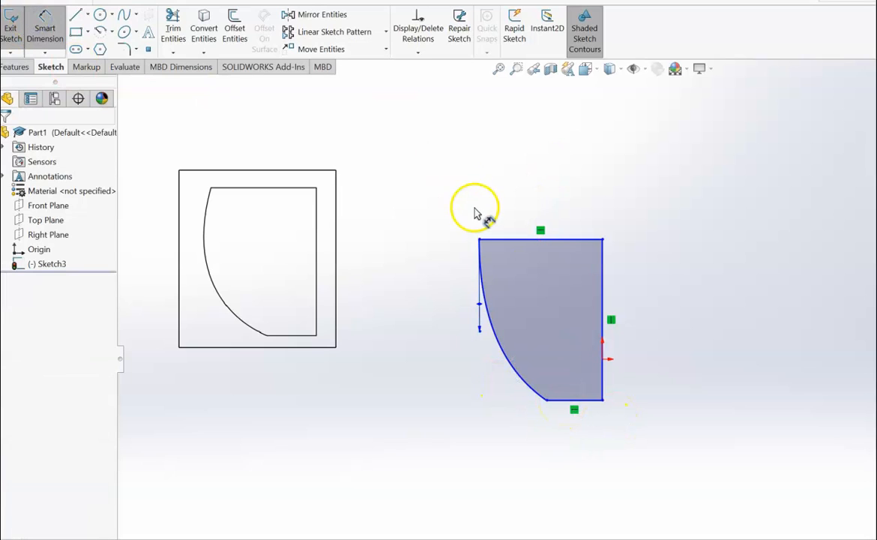
{"action": "left_click", "coordinate": [488, 240]}
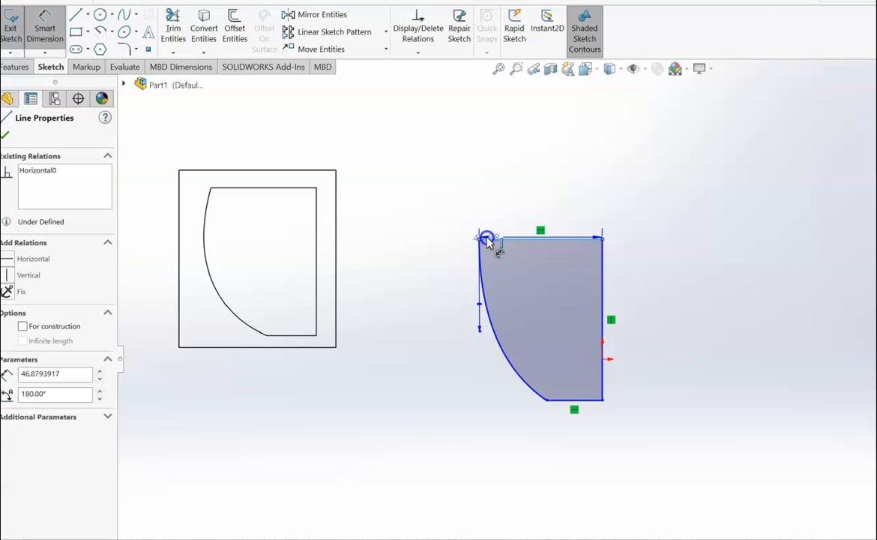
{"action": "left_click", "coordinate": [477, 152]}
{"action": "type", "text": "60"}
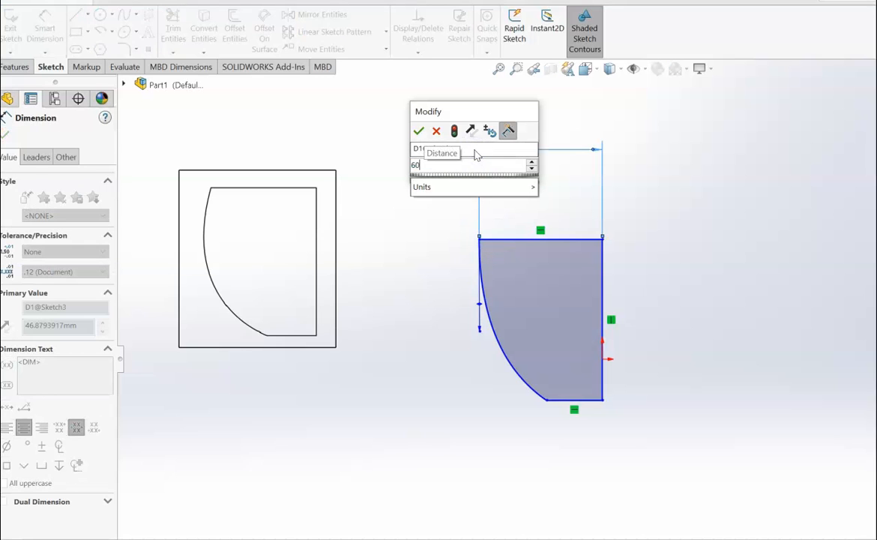
{"action": "key", "text": "Return"}
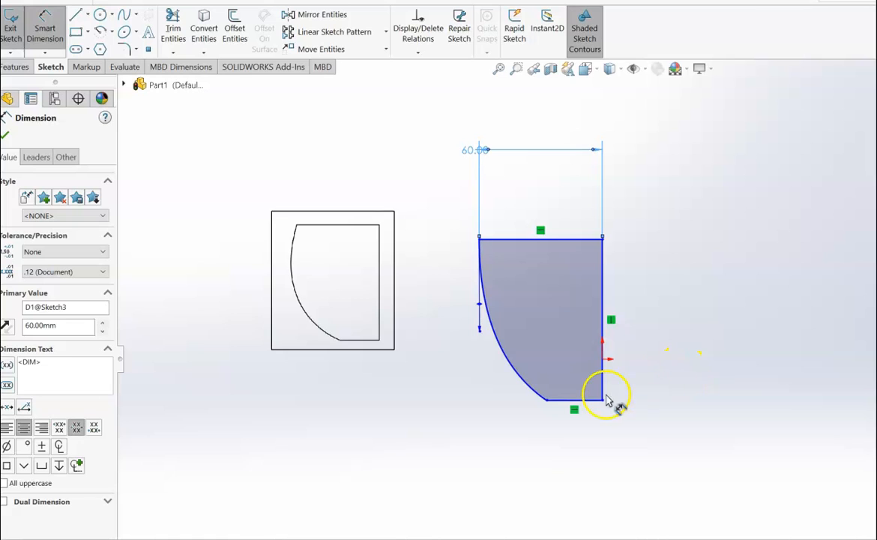
{"action": "left_click", "coordinate": [594, 403]}
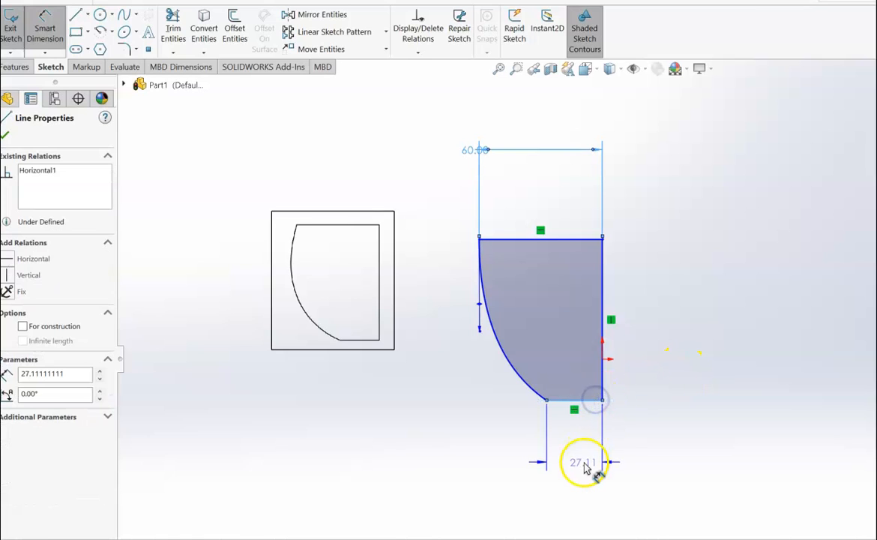
{"action": "left_click", "coordinate": [585, 464]}
{"action": "type", "text": "30"}
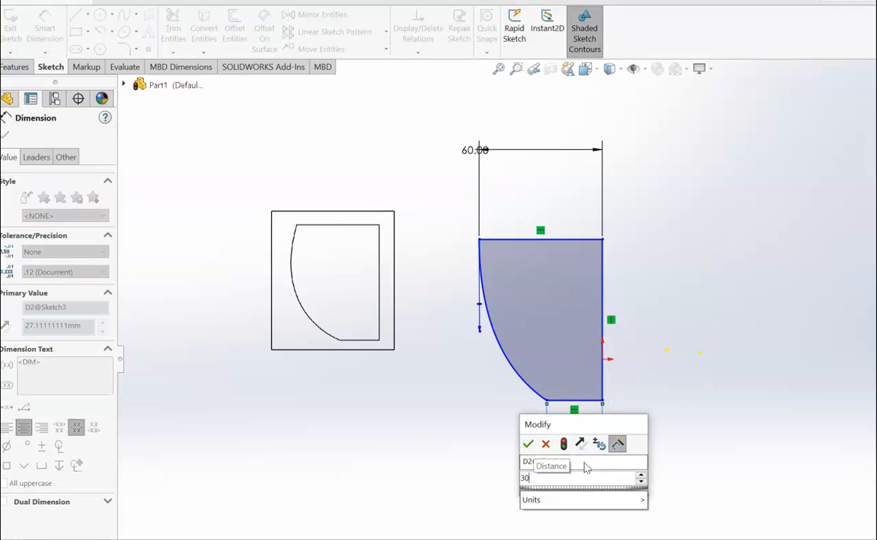
{"action": "key", "text": "Return"}
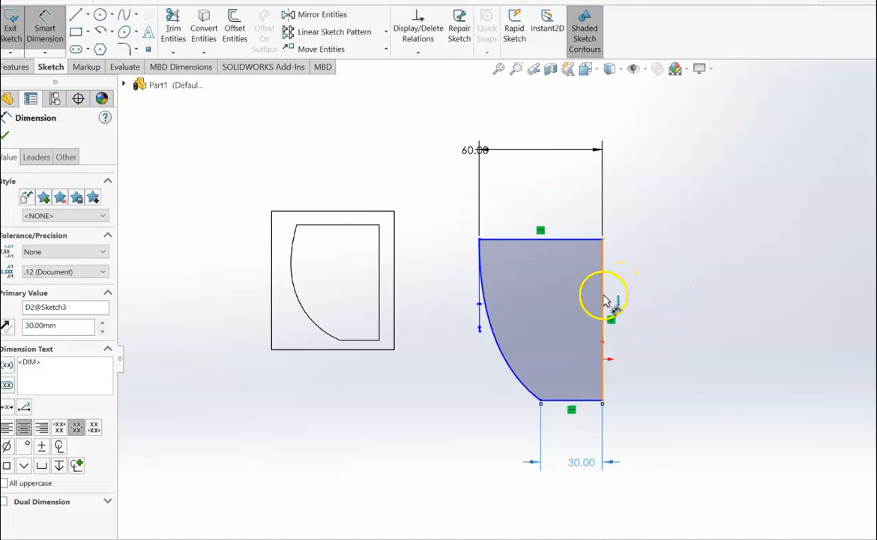
Dimension the profile's vertical line to 120 mm.
{"action": "left_click", "coordinate": [603, 296]}
{"action": "left_click", "coordinate": [691, 282]}
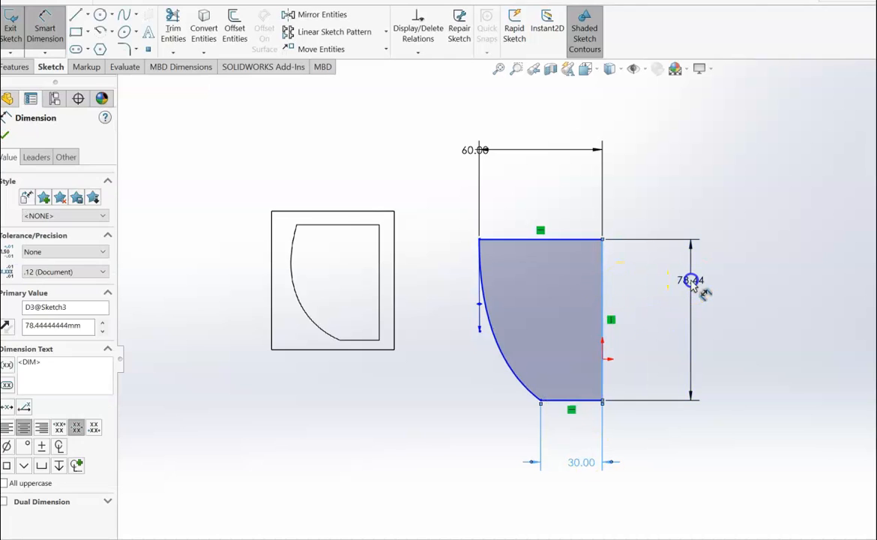
{"action": "type", "text": "120"}
{"action": "key", "text": "Return"}
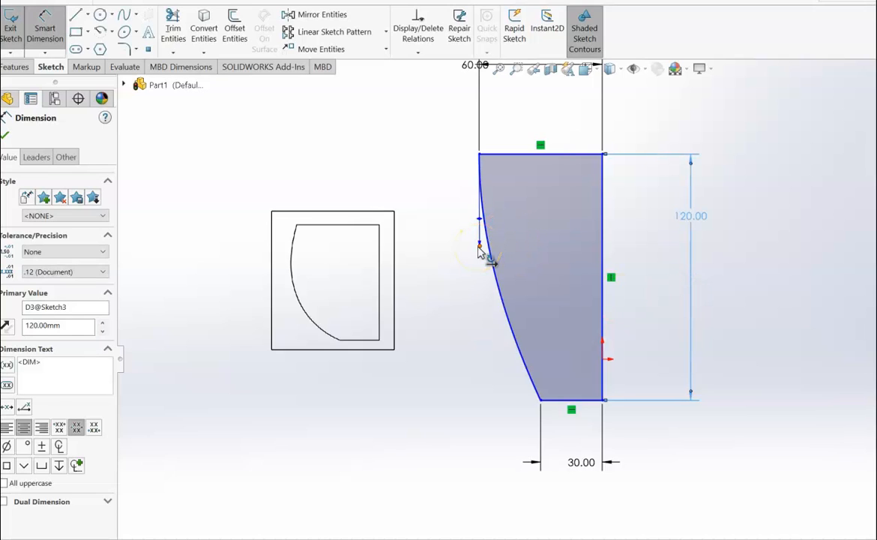
Try to reshape the spline with its upper tangent handle, and undo that together with the last height change.
{"action": "left_click_drag", "start_coordinate": [480, 246], "coordinate": [463, 347]}
{"action": "key", "text": "ctrl+z"}
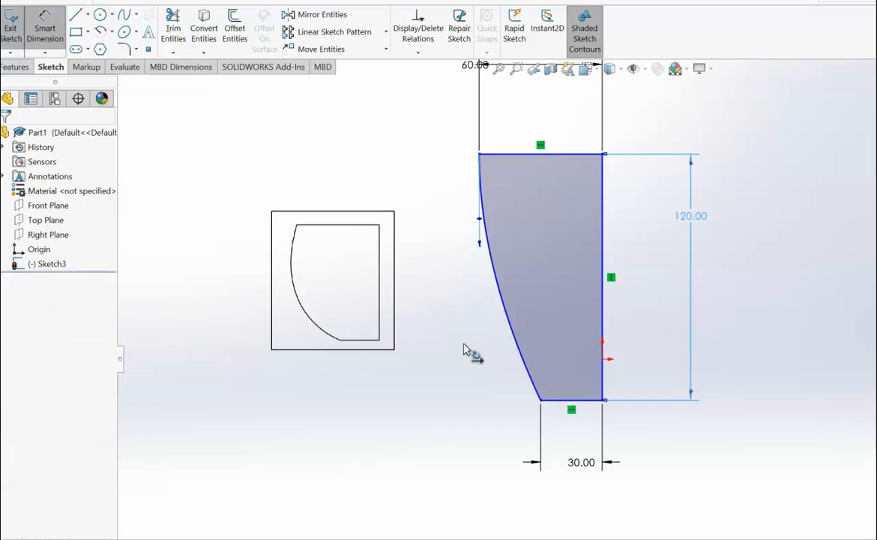
{"action": "key", "text": "ctrl+z"}
{"action": "key", "text": "Escape"}
Set the profile's height dimension to 120 mm.
{"action": "left_click", "coordinate": [686, 284]}
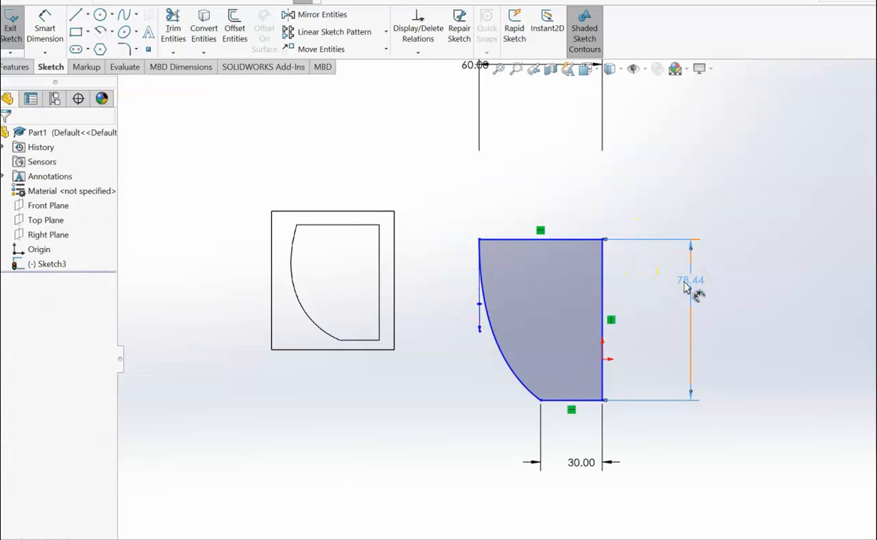
{"action": "double_click", "coordinate": [690, 281]}
{"action": "type", "text": "120"}
{"action": "key", "text": "Return"}
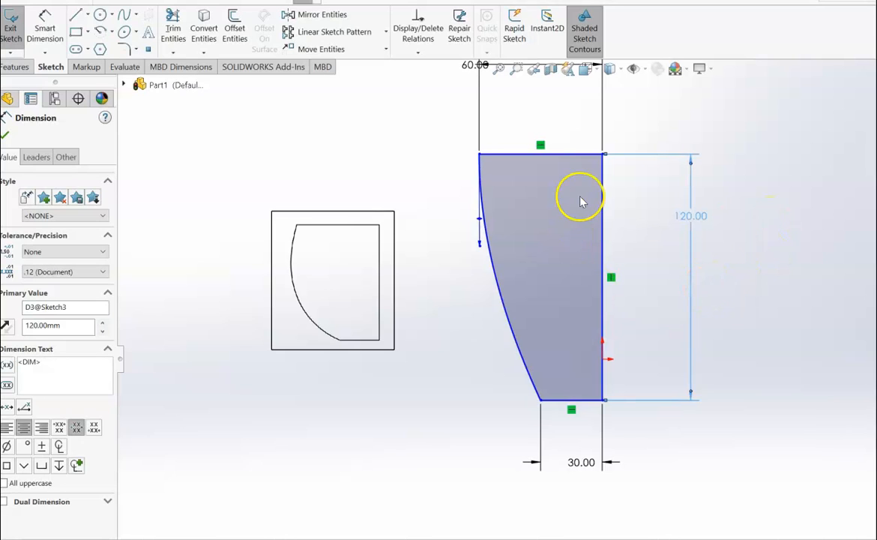
Lengthen the spline's upper tangent handle for a fuller curve, with a tangent angle of about -91.1°, and exit the sketch.
{"action": "left_click", "coordinate": [482, 255]}
{"action": "left_click_drag", "start_coordinate": [481, 285], "coordinate": [476, 321]}
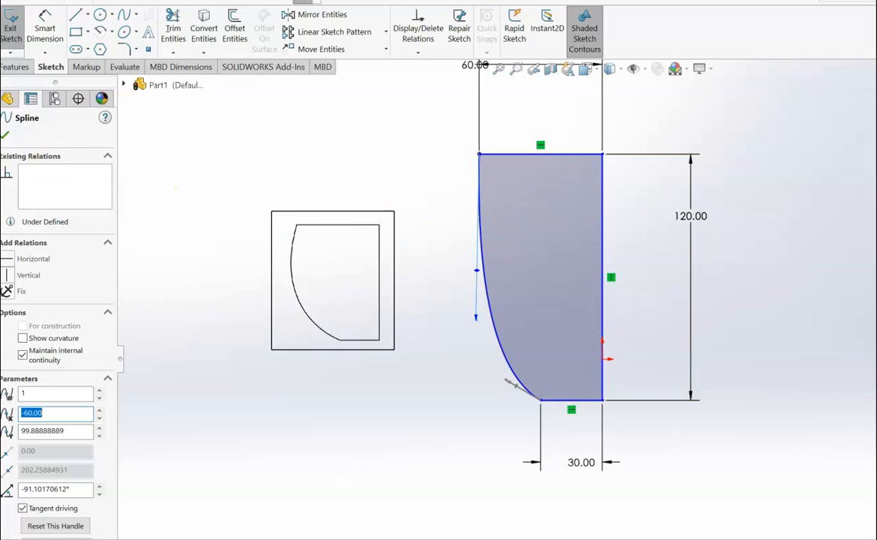
{"action": "left_click", "coordinate": [5, 134]}
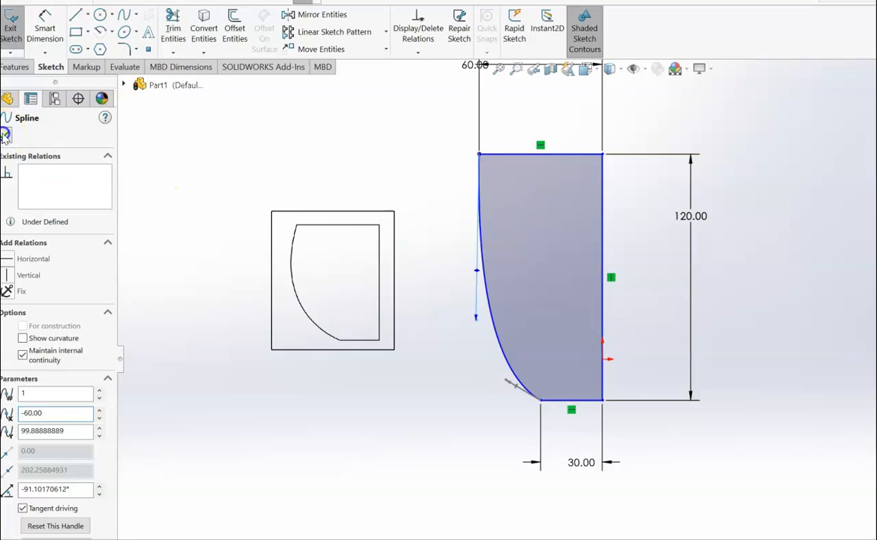
{"action": "left_click", "coordinate": [13, 24]}
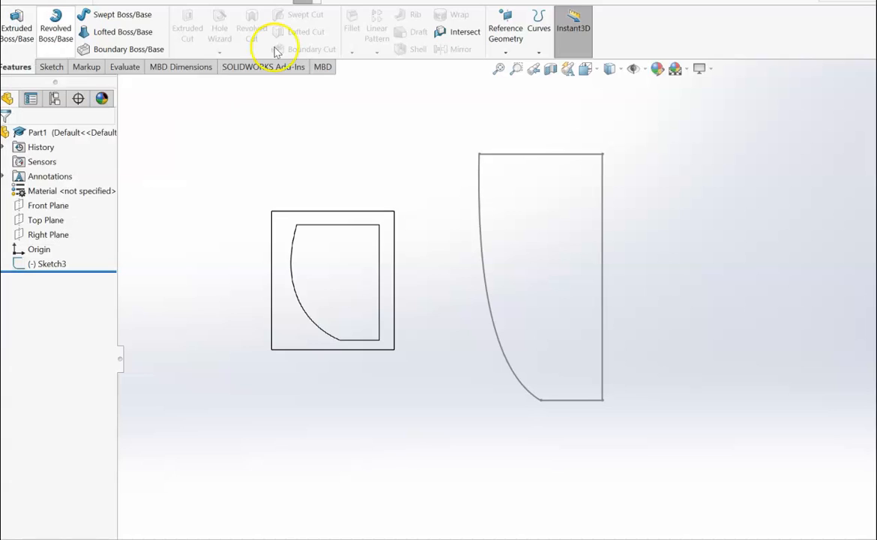
Revolve the sketch profile 360 degrees about its 120 mm vertical line as a solid boss.
{"action": "left_click", "coordinate": [66, 269]}
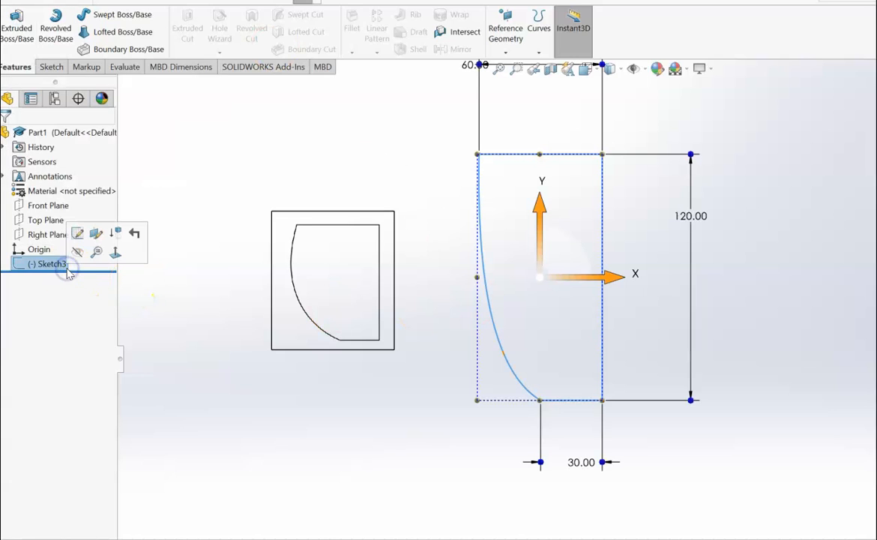
{"action": "left_click", "coordinate": [47, 264]}
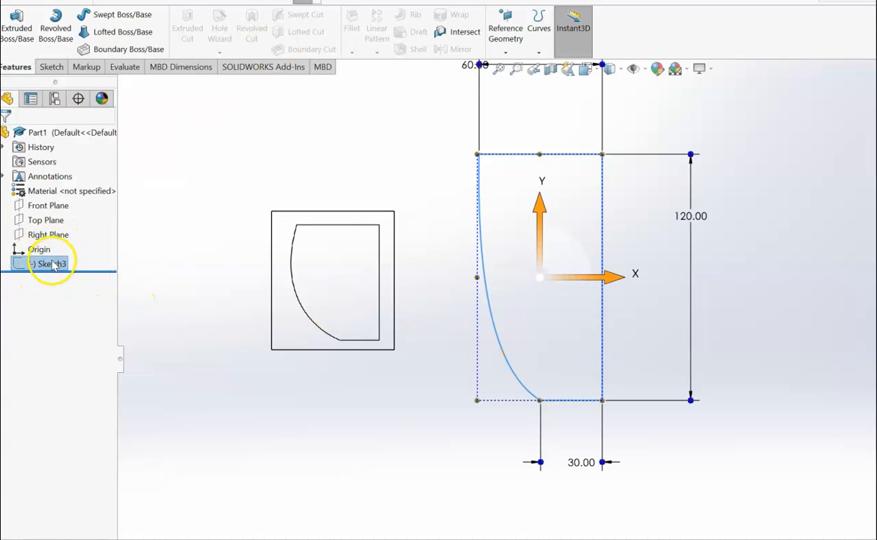
{"action": "left_click", "coordinate": [17, 23]}
{"action": "left_click", "coordinate": [56, 24]}
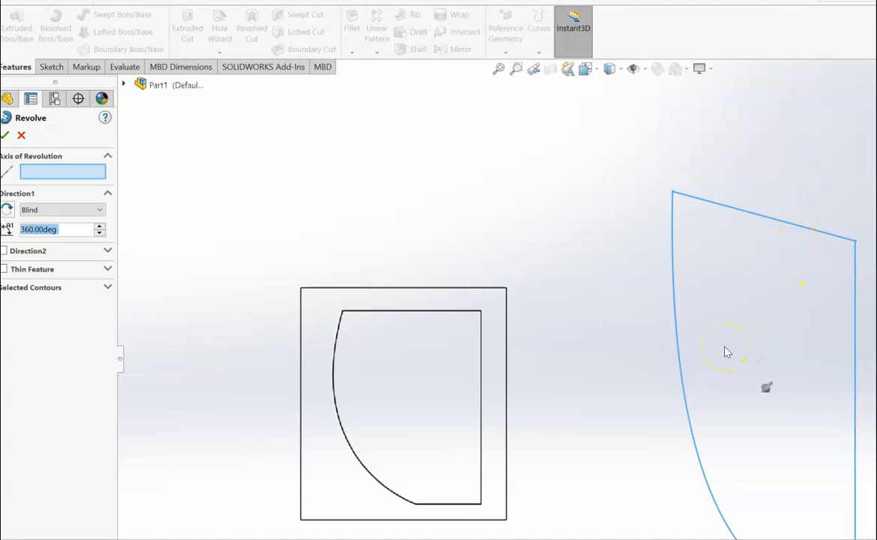
{"action": "scroll", "coordinate": [726, 352], "scroll_direction": "up", "scroll_amount": 3}
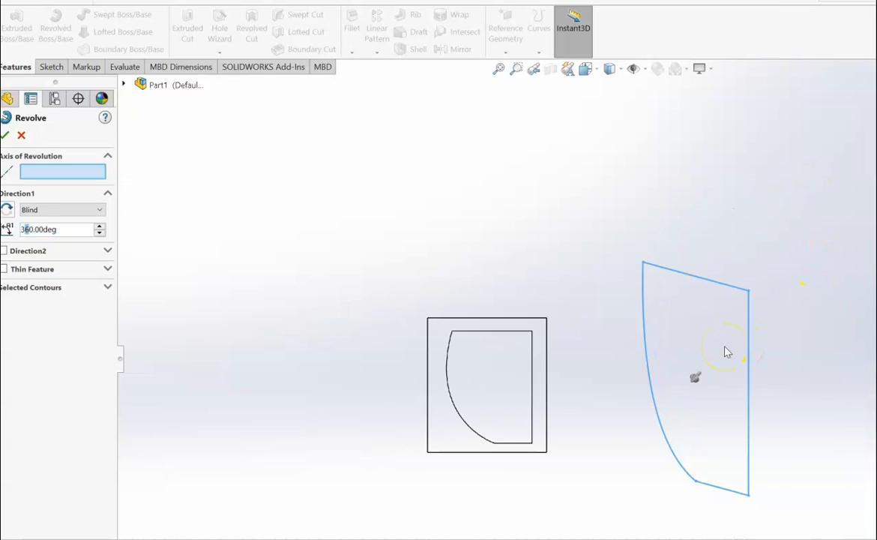
{"action": "left_click", "coordinate": [722, 489]}
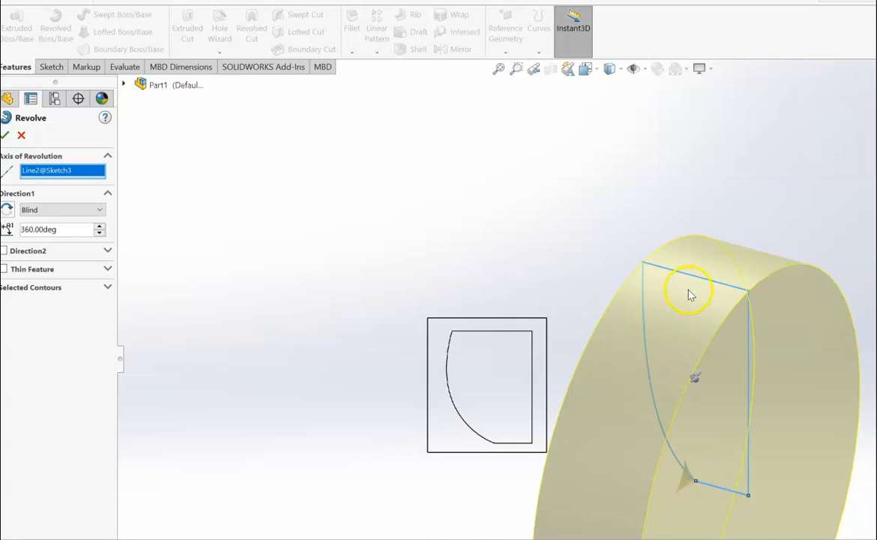
{"action": "left_click", "coordinate": [708, 281]}
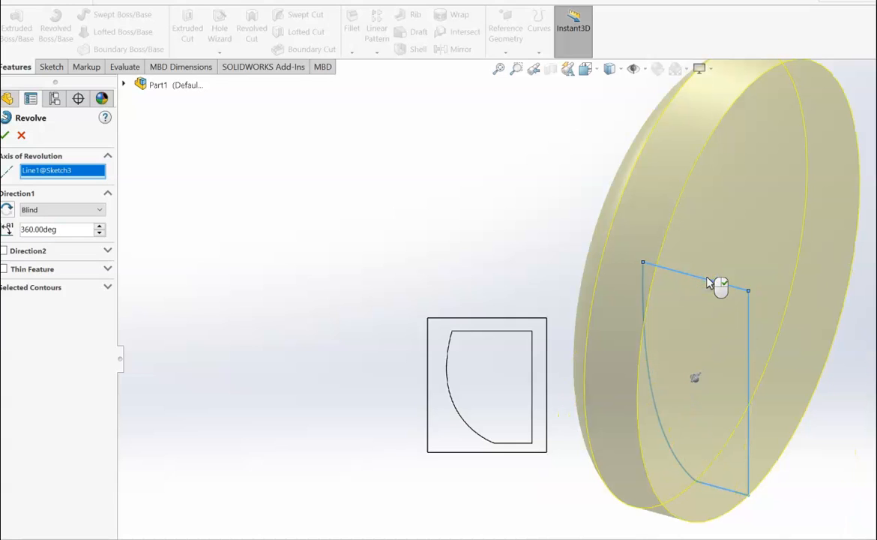
{"action": "left_click", "coordinate": [748, 337]}
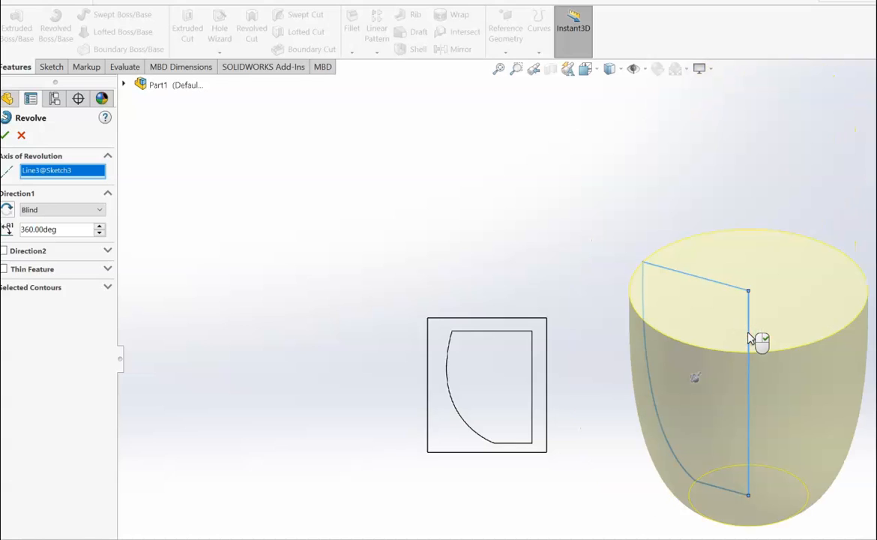
{"action": "left_click", "coordinate": [5, 135]}
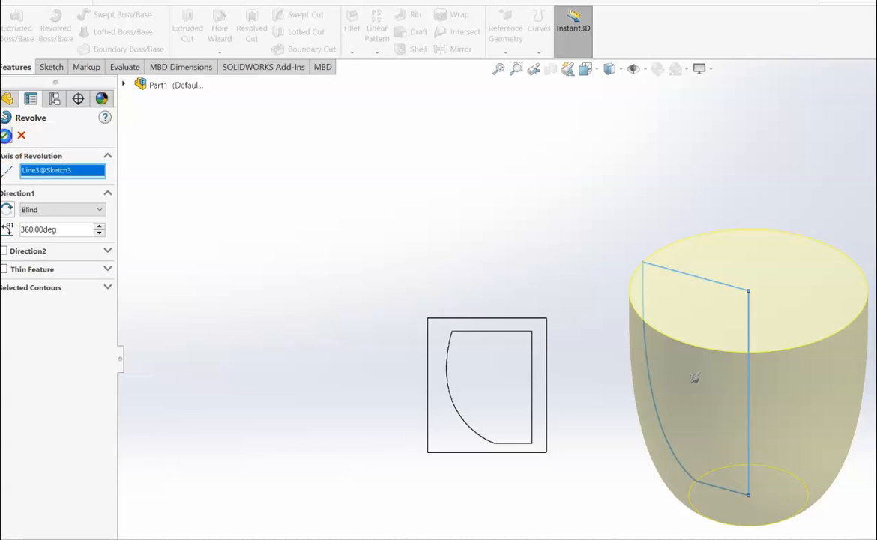